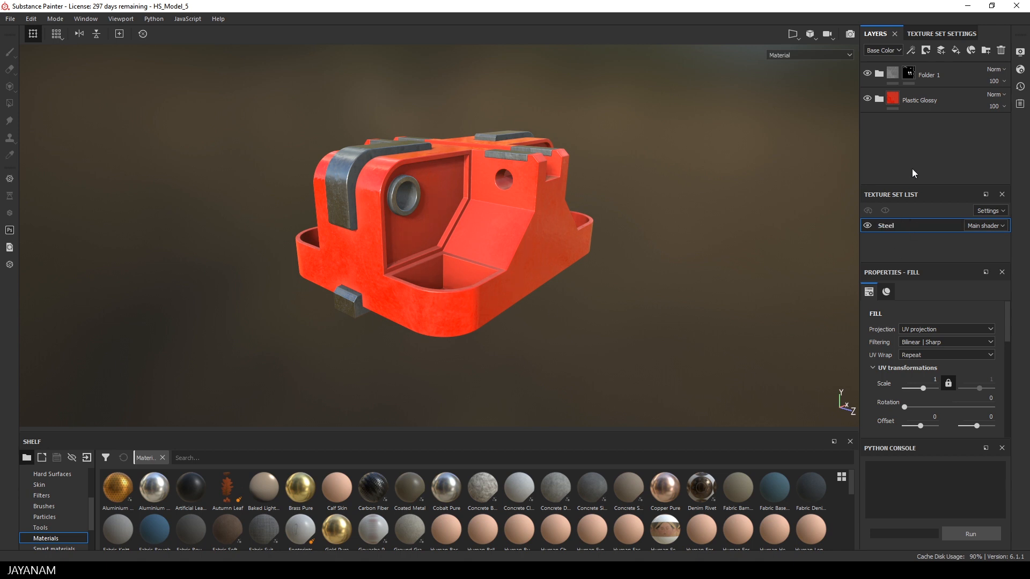
Check the normal map format and the per-fragment tangent space option in the project configuration.
mouse_move(912, 71)
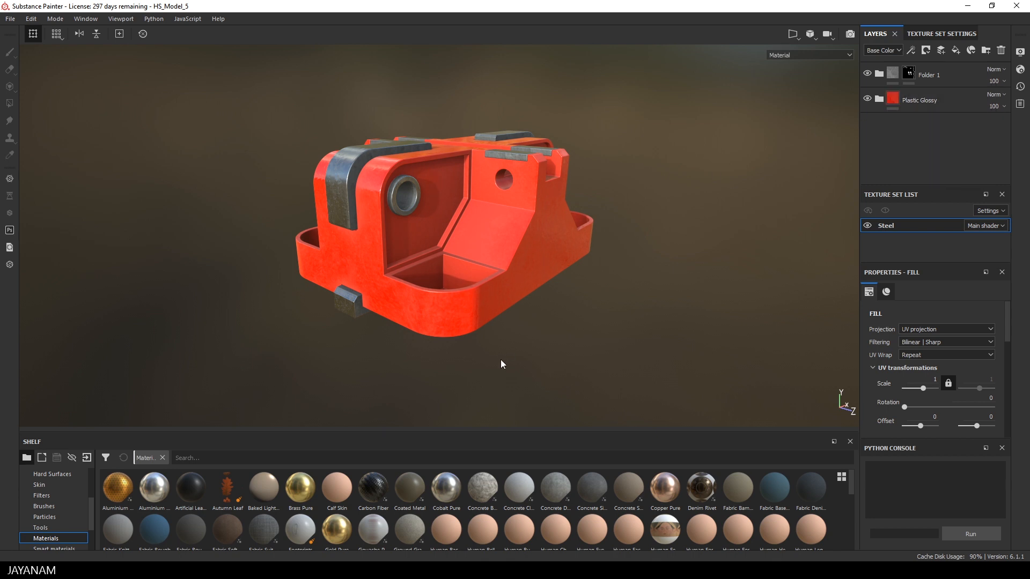
click(31, 20)
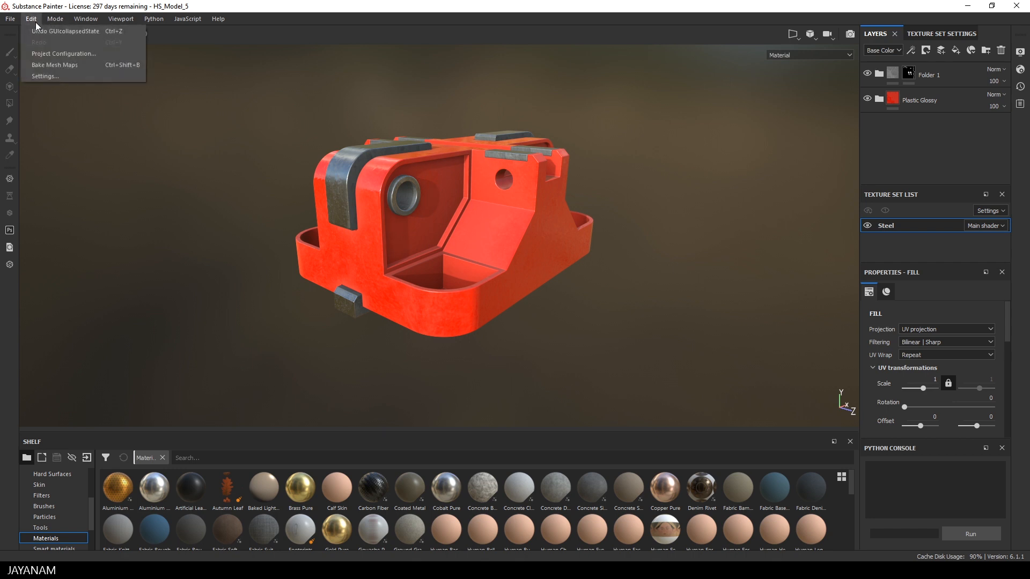
click(80, 54)
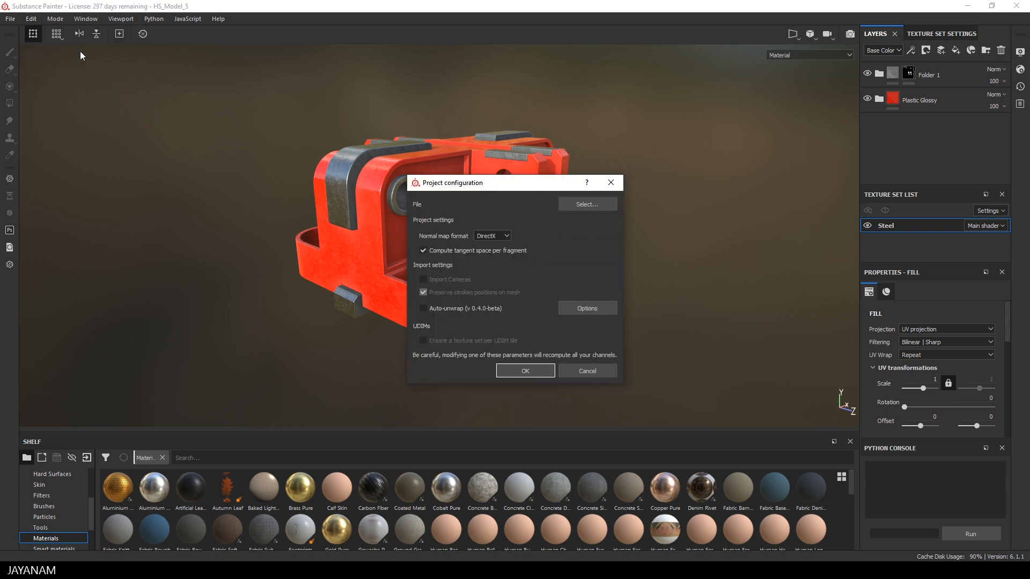
click(478, 250)
click(539, 373)
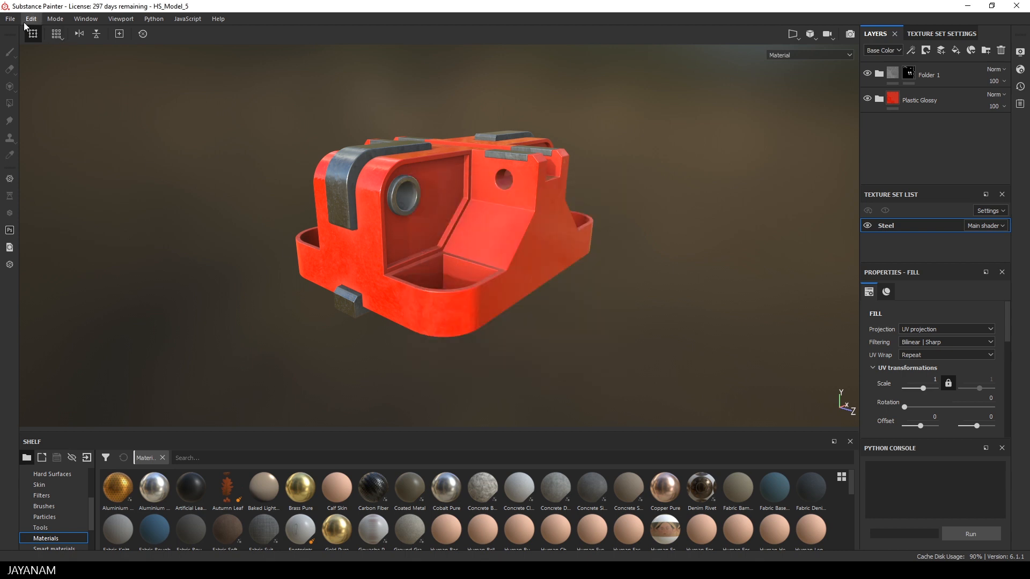
Check the normal map format and per-fragment tangent space options offered for a new project, without creating one.
click(10, 19)
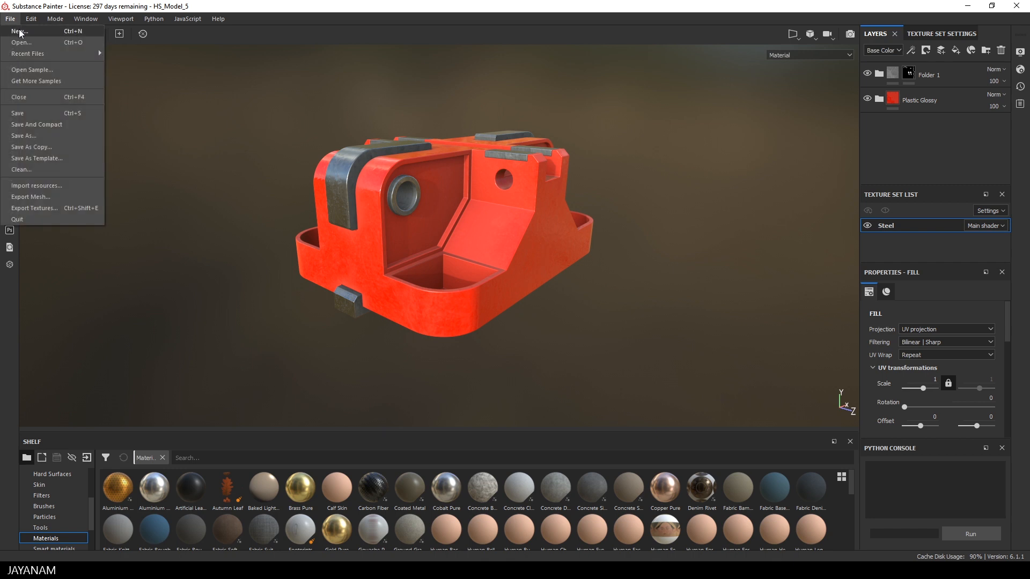
click(19, 33)
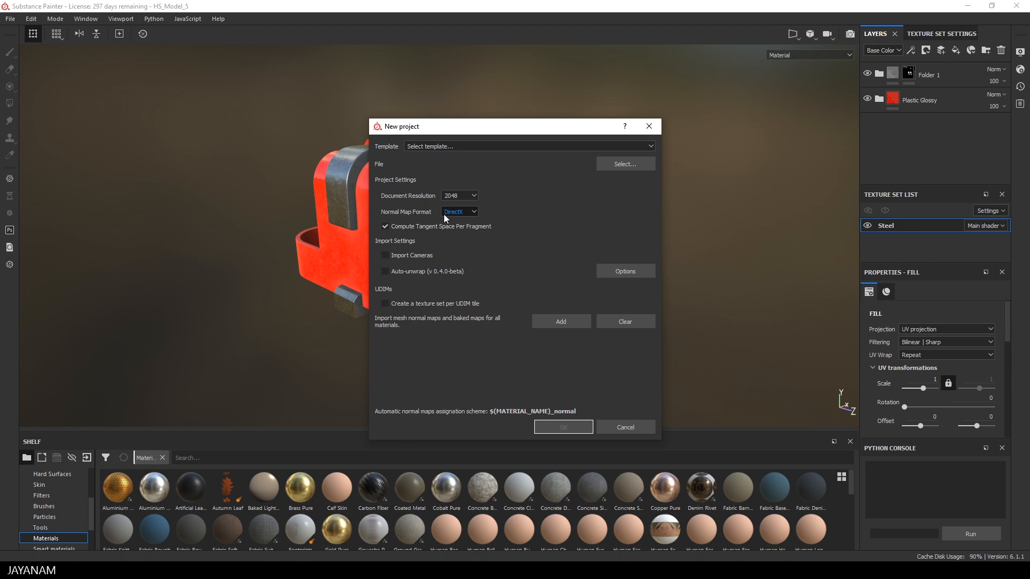
click(436, 226)
click(626, 428)
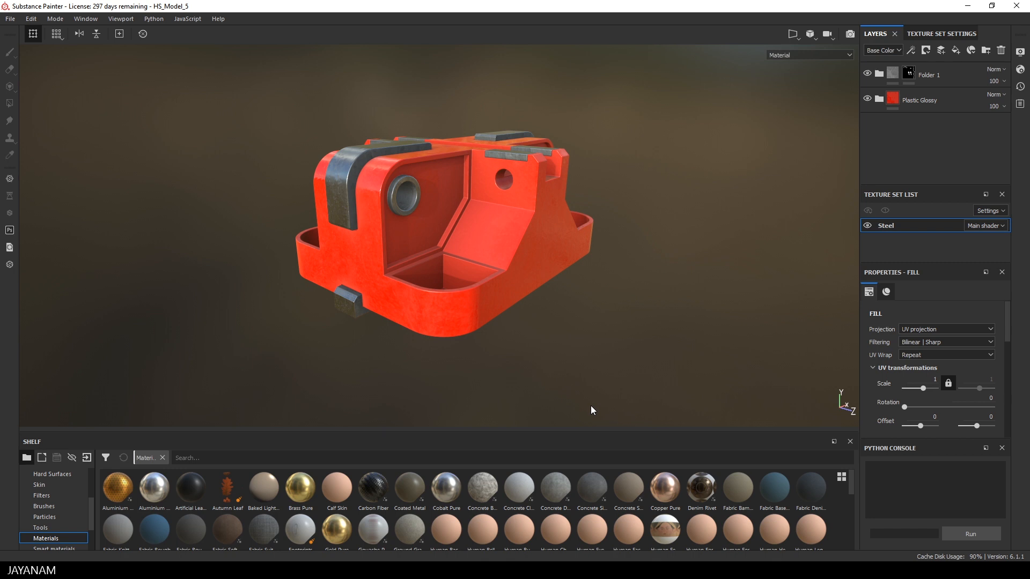
Set the texture export's output template to Unreal Engine 4 (Packed).
click(11, 19)
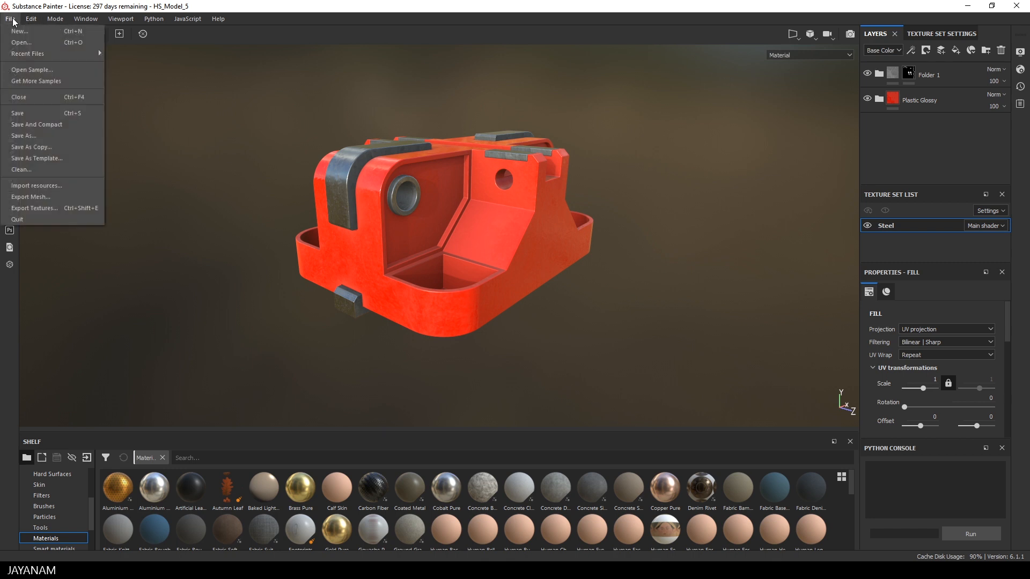
click(43, 209)
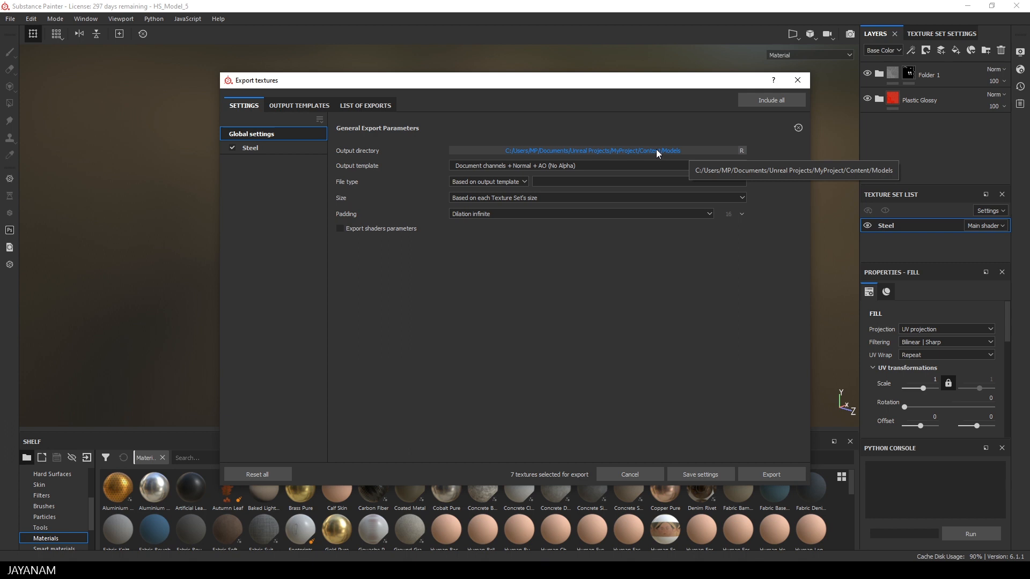
click(571, 167)
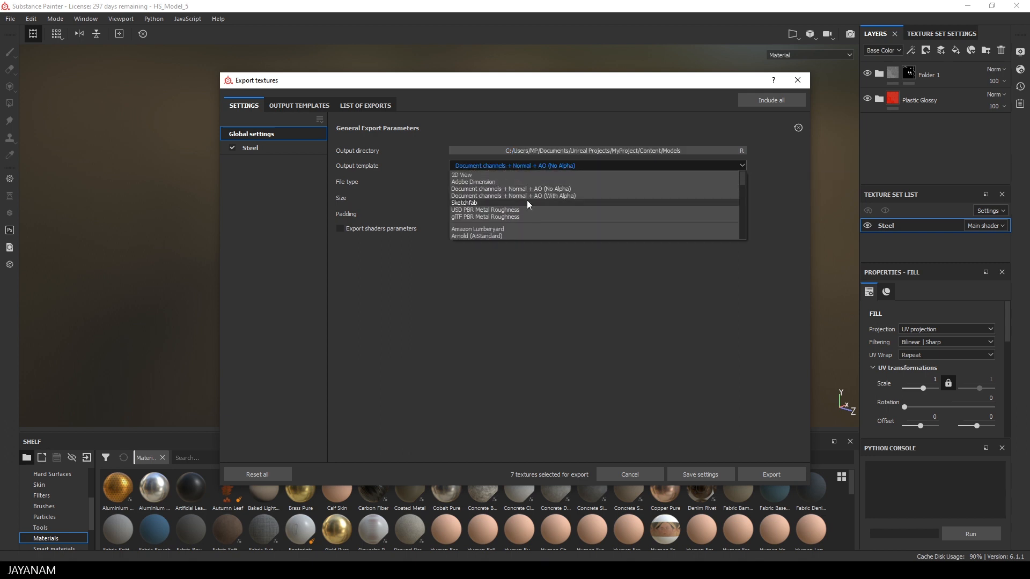
scroll(527, 205, down, 10)
scroll(528, 205, down, 1)
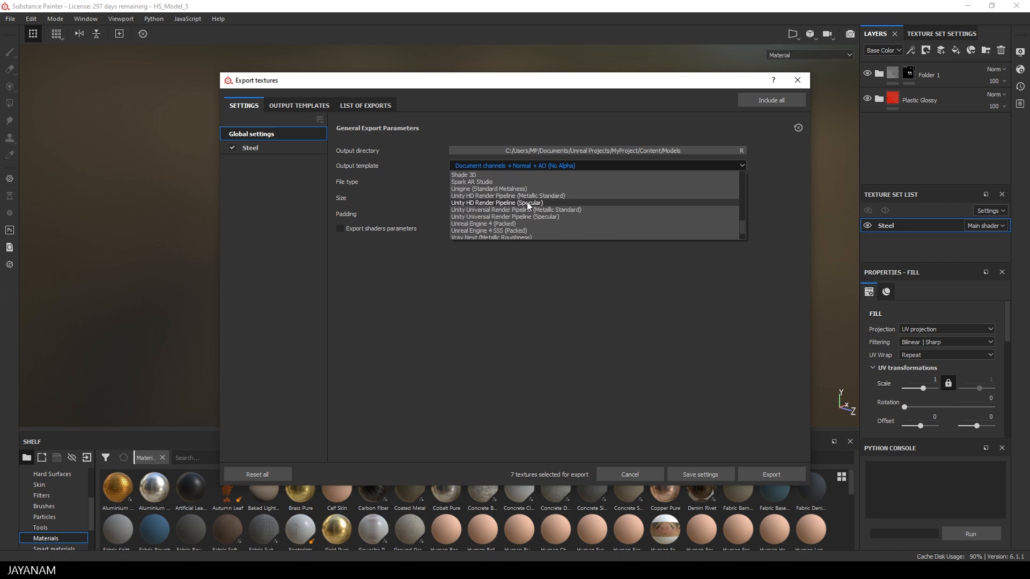
click(491, 224)
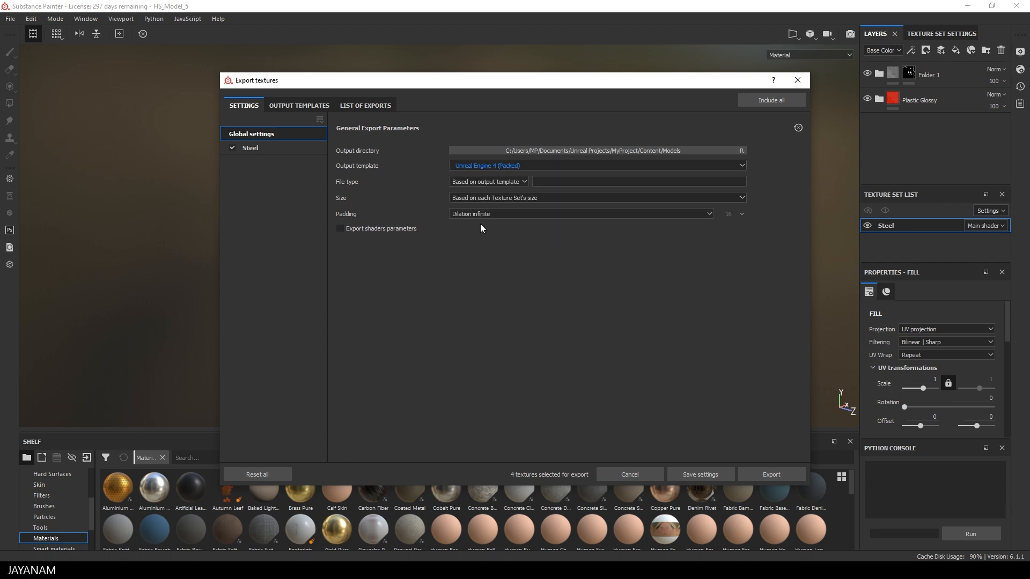
Review the list of exports, export the Steel texture set, and open the output directory to inspect the files.
click(382, 109)
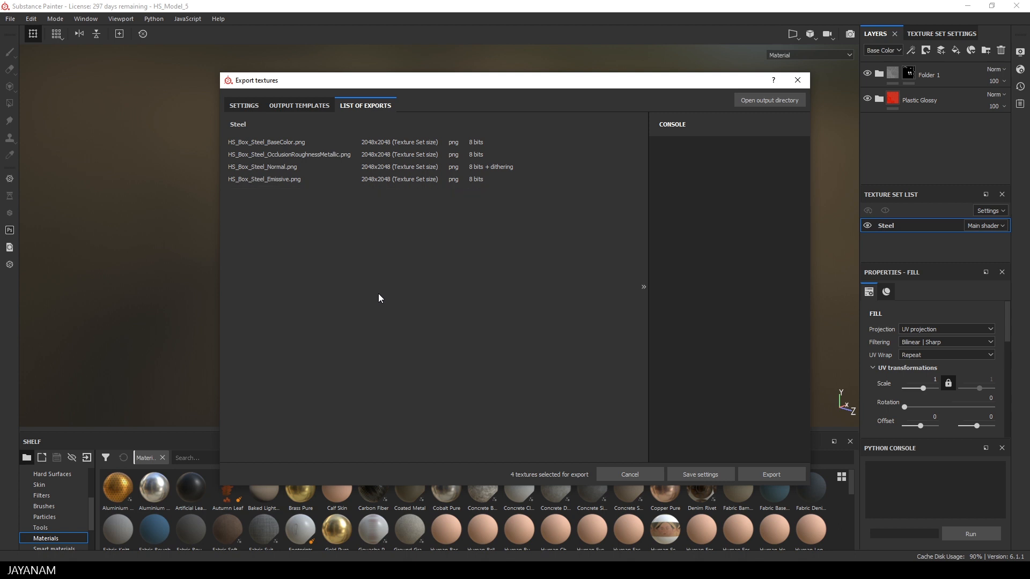
click(250, 105)
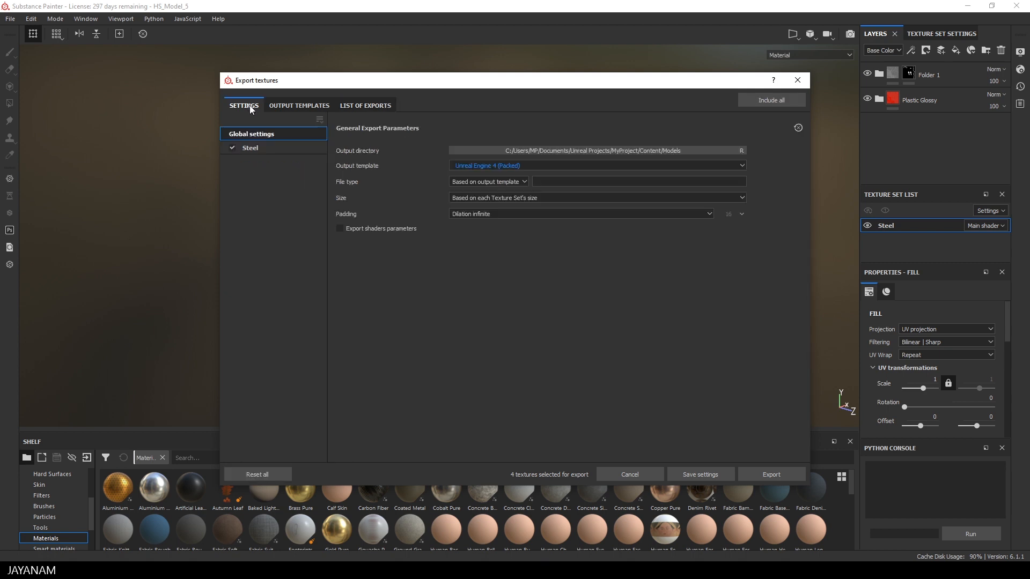
click(772, 475)
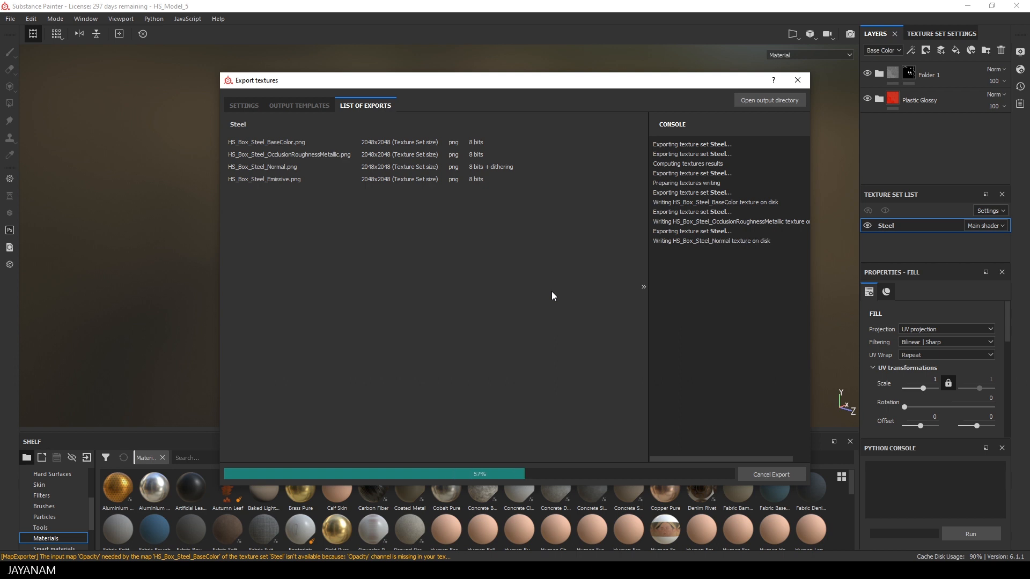
click(770, 100)
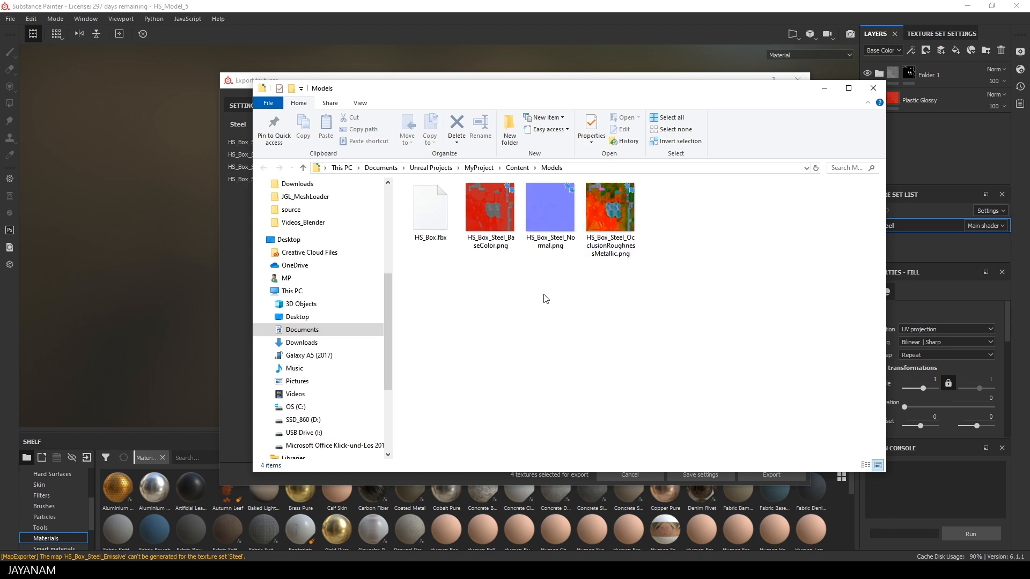
click(430, 210)
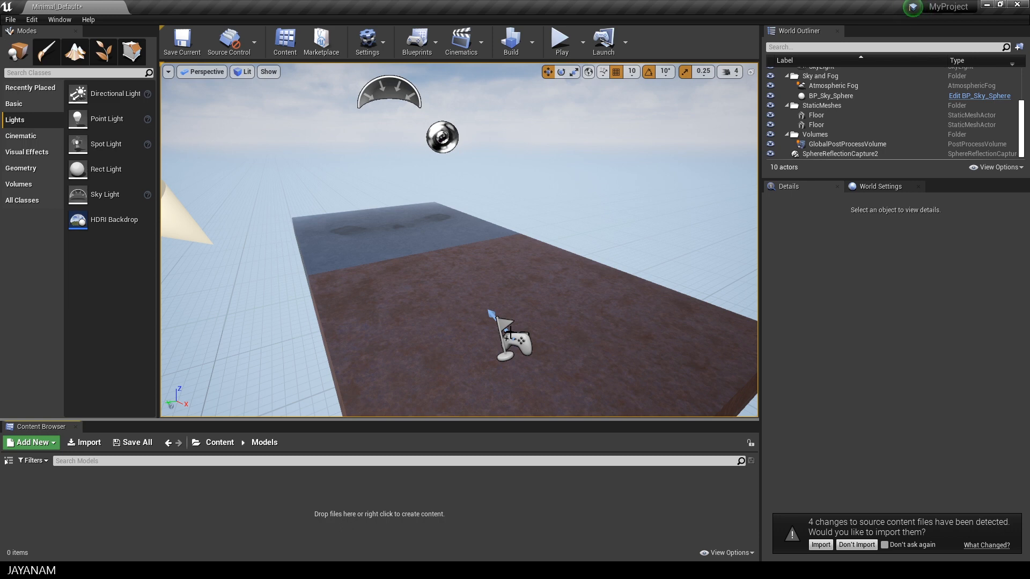
In Unreal Editor, import the detected source files, accepting the FBX static mesh options for HS_Box, and dismiss the message log.
click(821, 546)
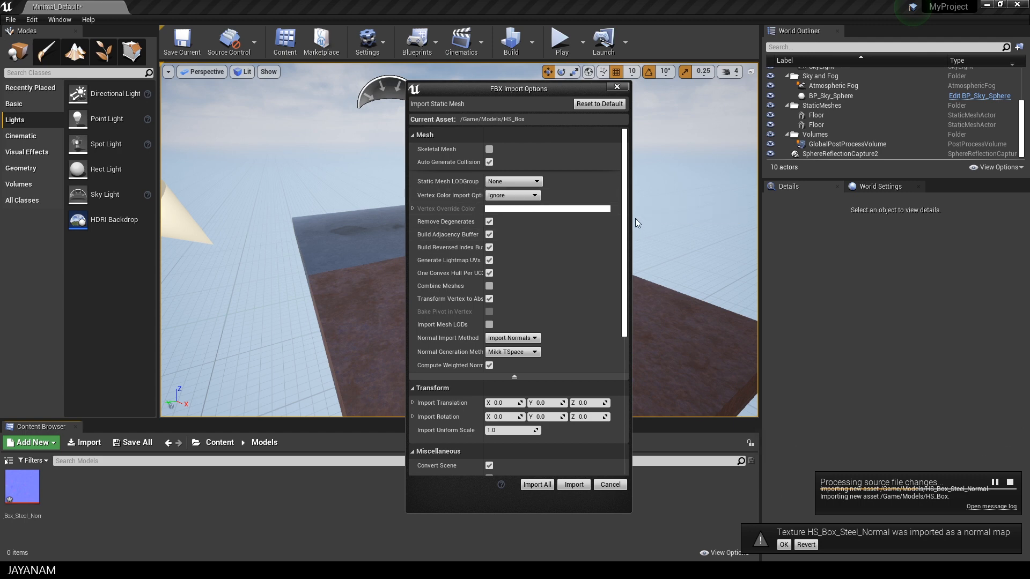
scroll(628, 231, down, 3)
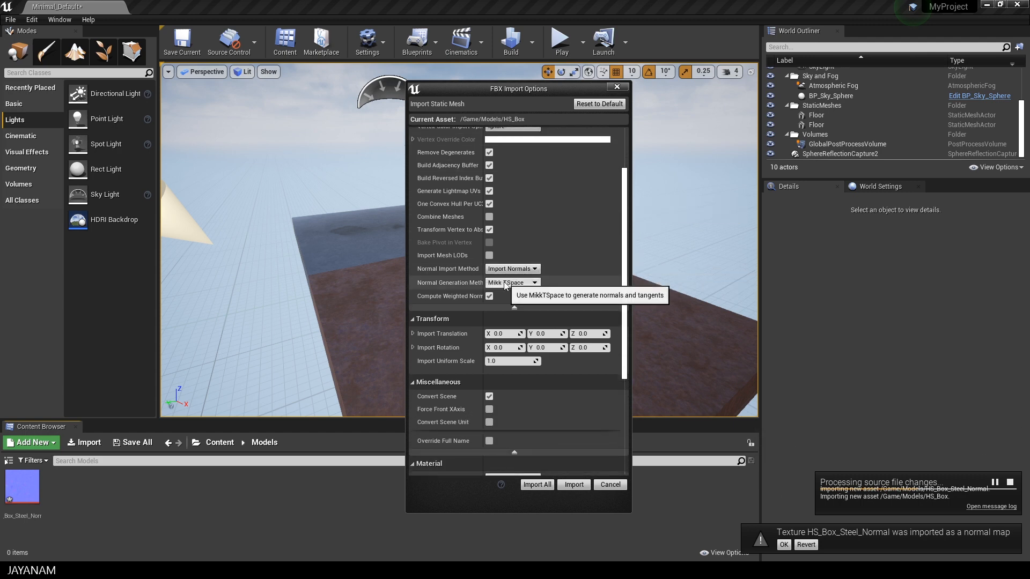
drag(626, 251, 628, 321)
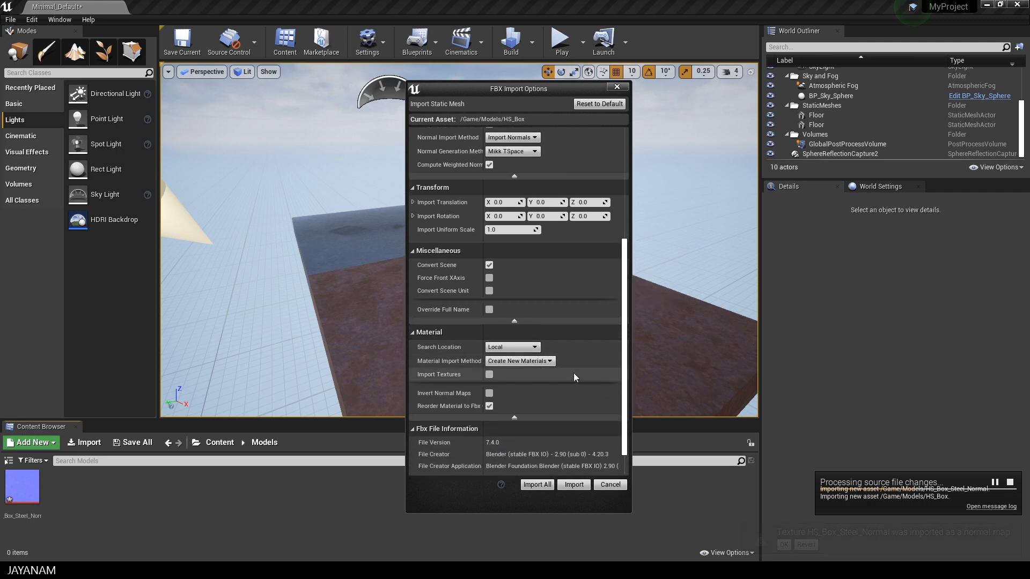
click(573, 484)
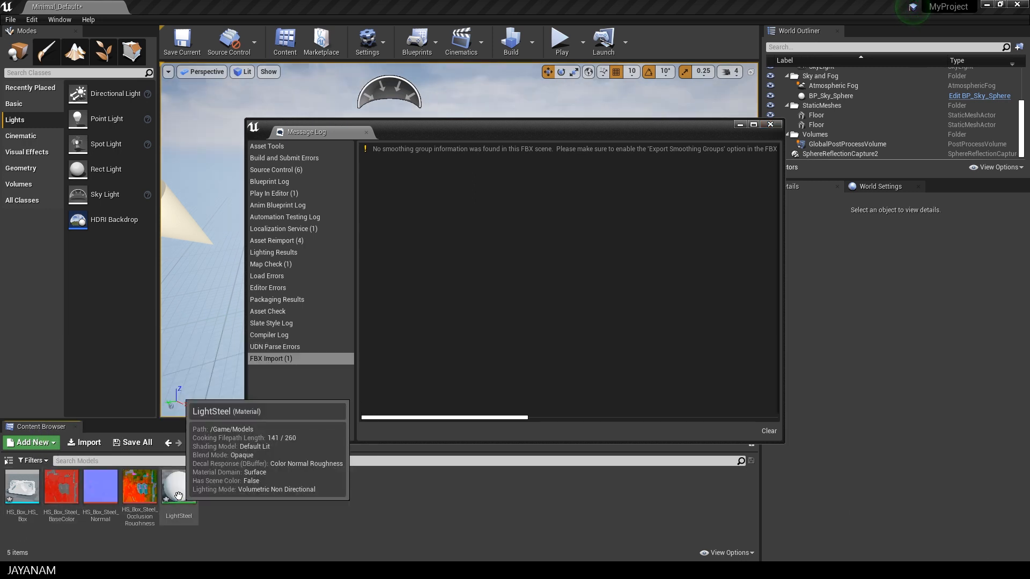
click(770, 124)
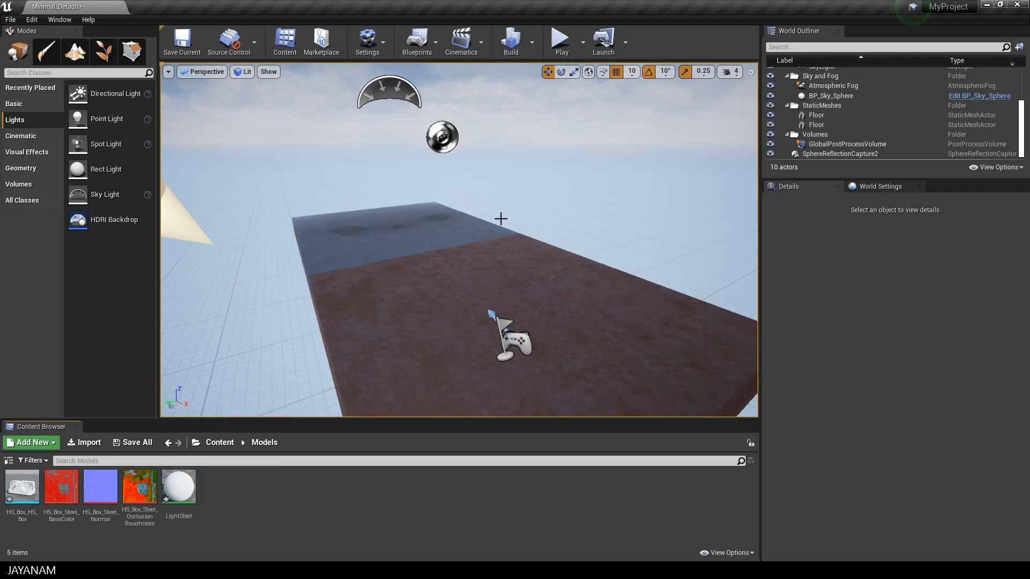
Open the LightSteel material and delete the Param colour node that feeds Base Color.
double_click(180, 494)
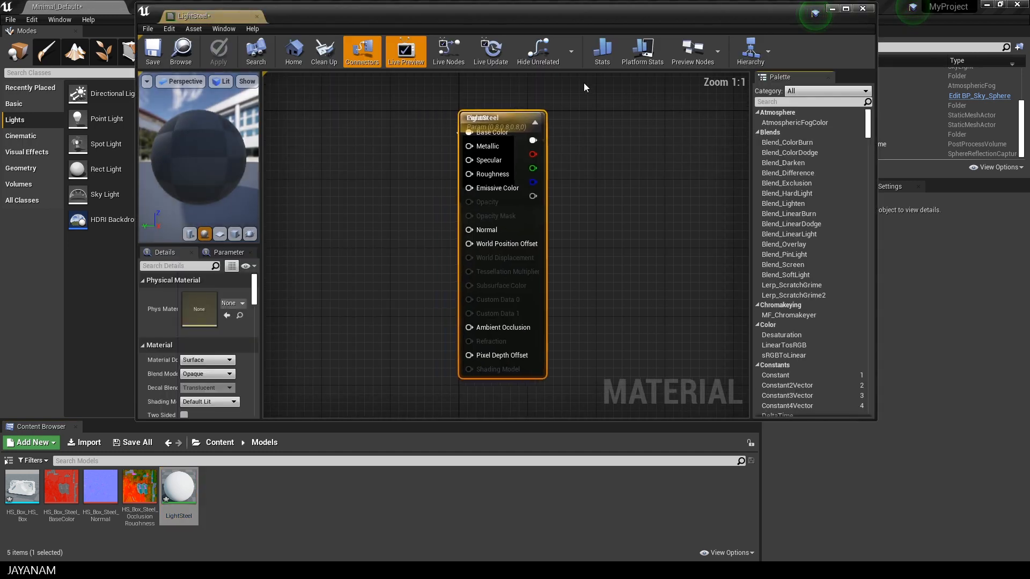
drag(878, 422, 883, 457)
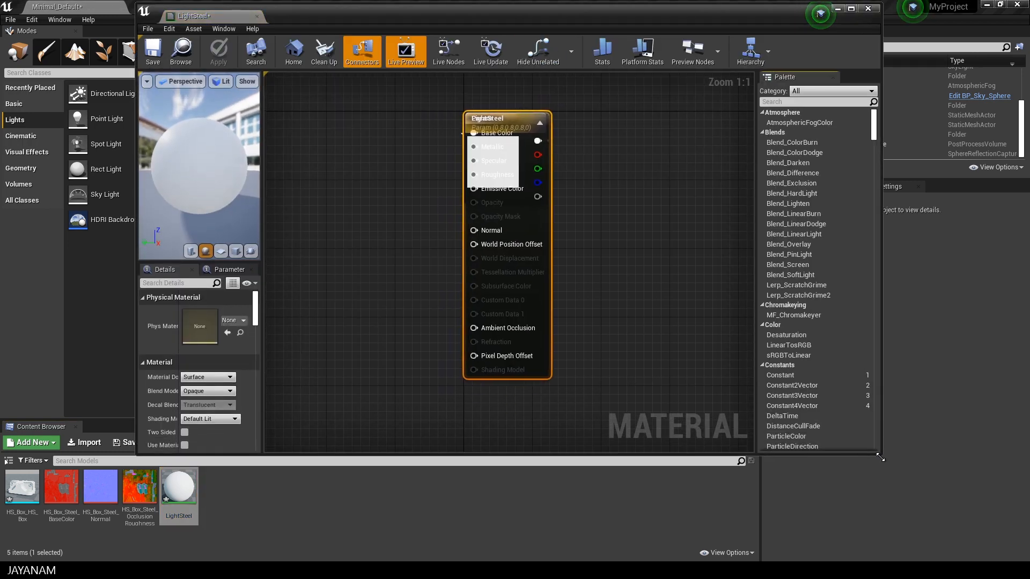
drag(521, 119, 364, 138)
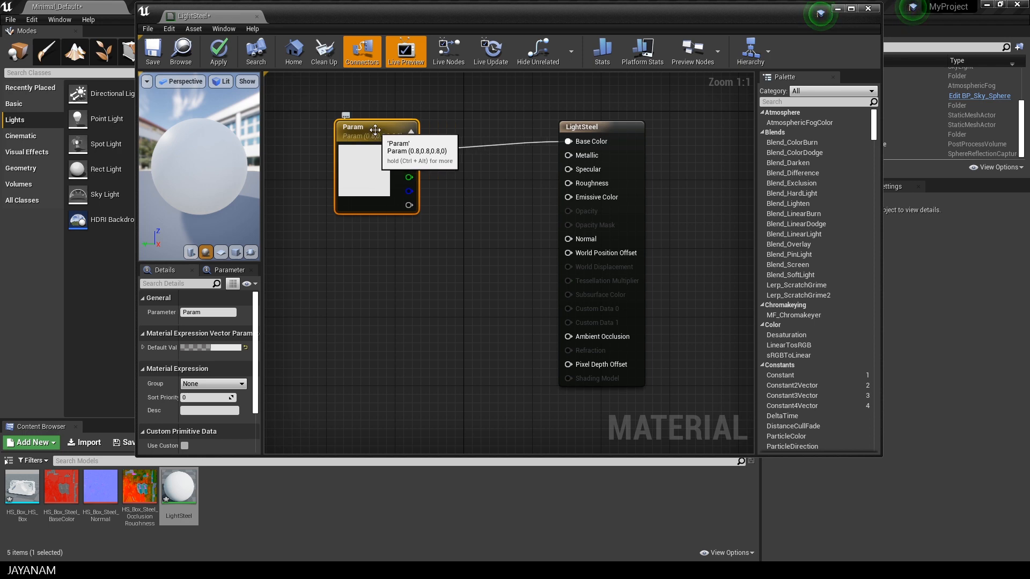
double_click(380, 125)
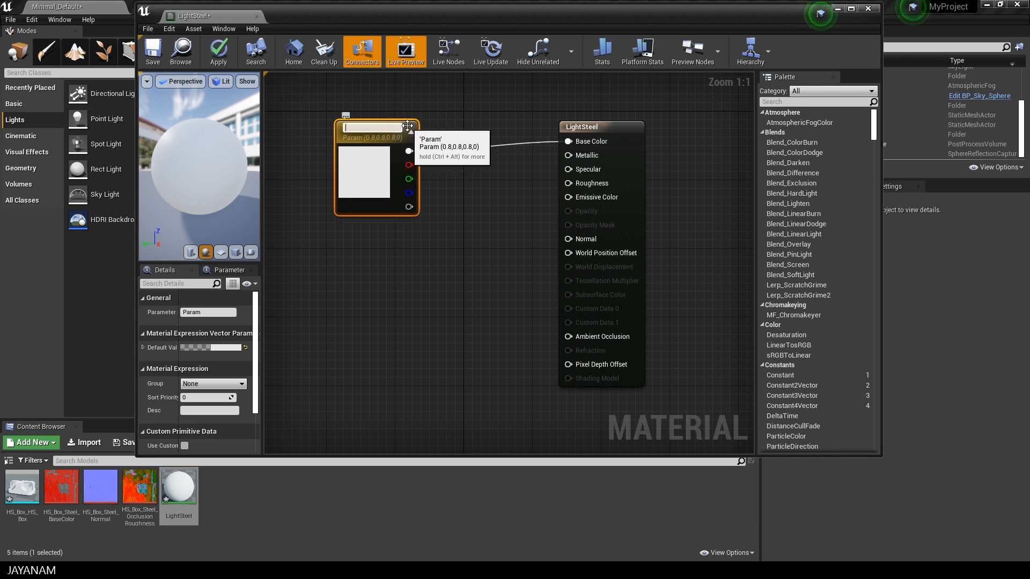
key(Escape)
key(Delete)
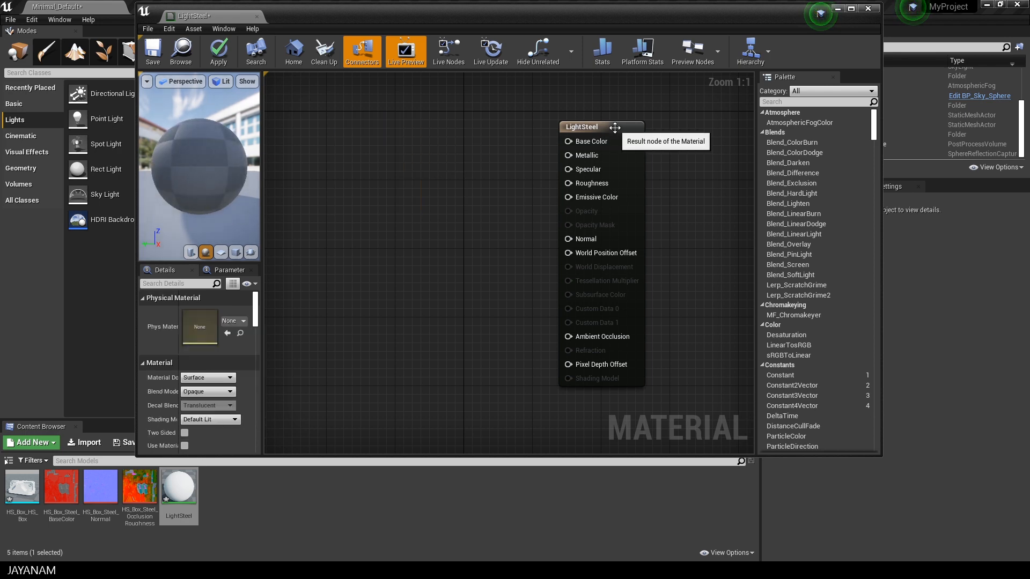
Add the HS_Box_Steel_BaseColor texture to the material graph and connect its RGB output to Base Color.
drag(616, 128, 650, 130)
drag(61, 488, 284, 90)
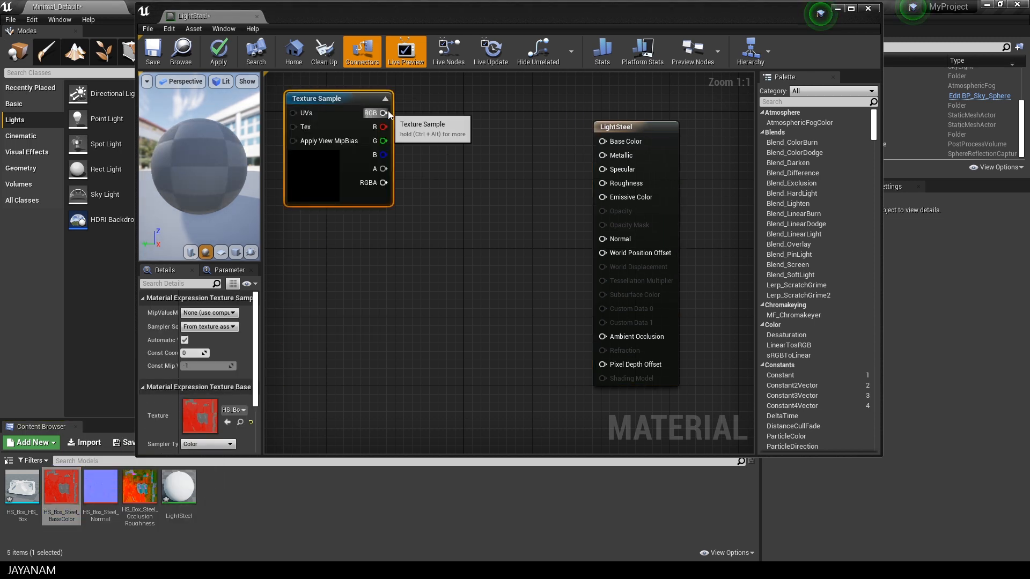
drag(383, 112, 604, 142)
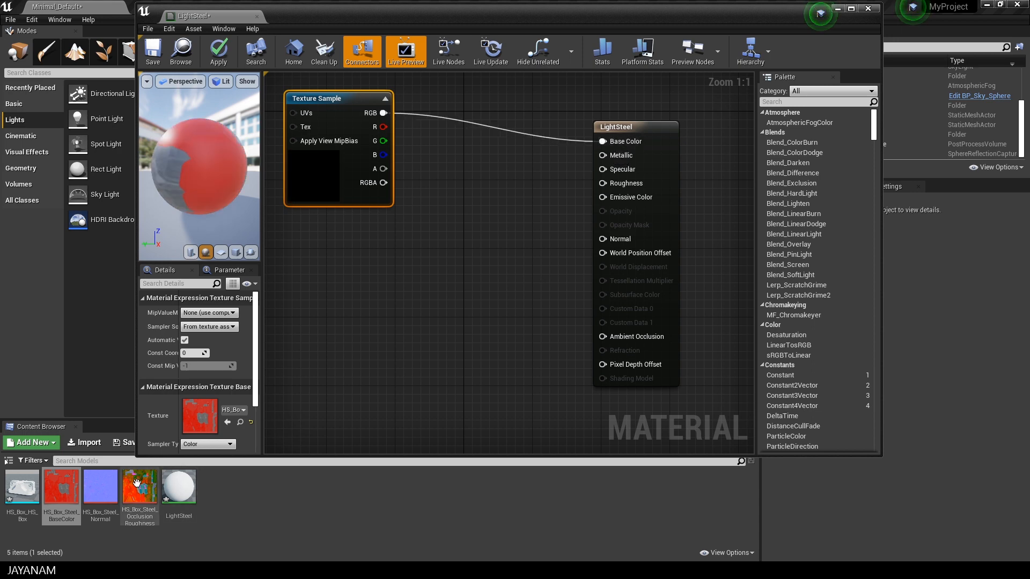
Add the HS_Box_Steel_OcclusionRoughnessMetallic texture and connect B to Metallic, G to Roughness and R to Ambient Occlusion.
drag(139, 488, 351, 230)
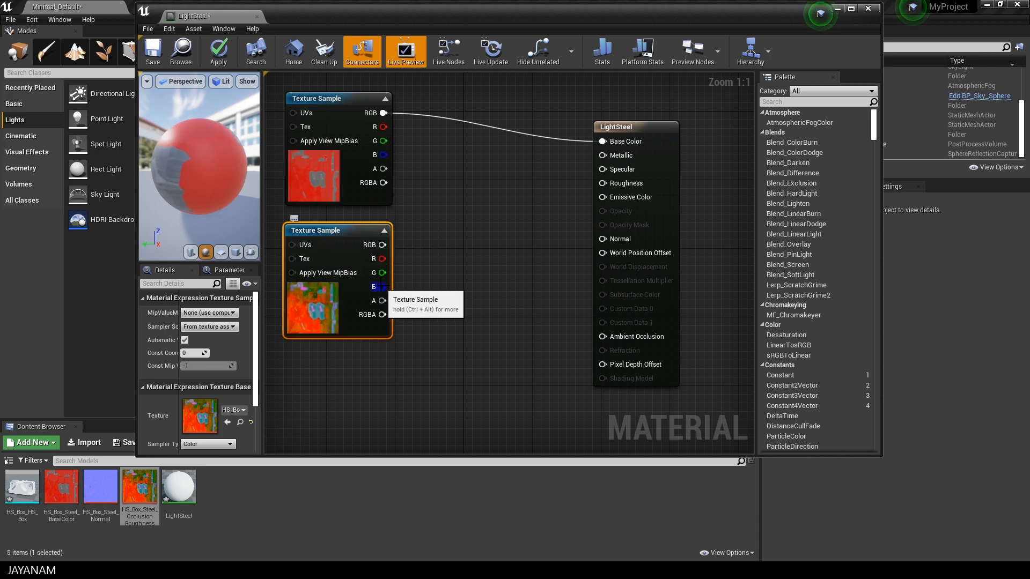
drag(382, 287, 604, 156)
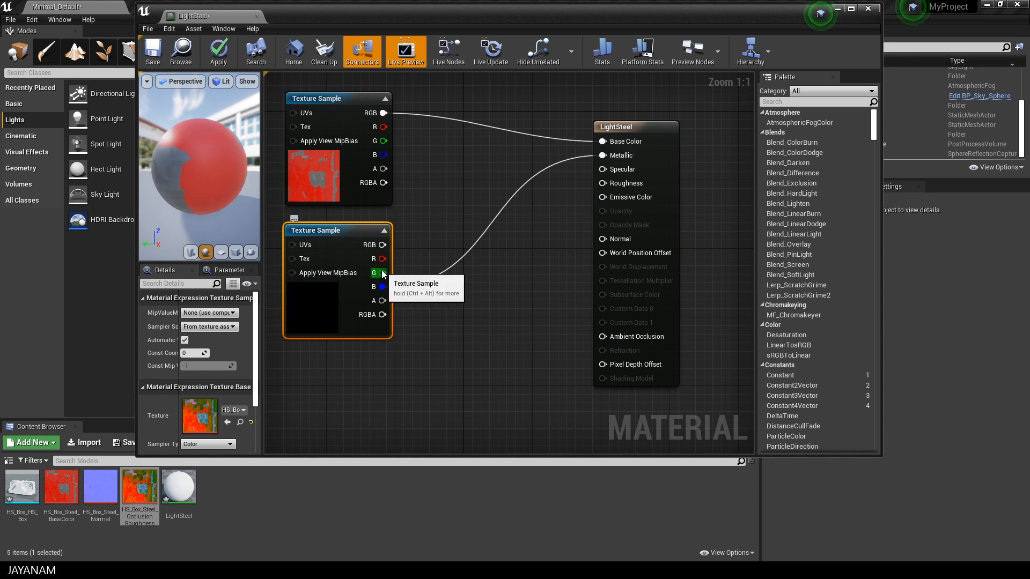
drag(382, 272, 606, 182)
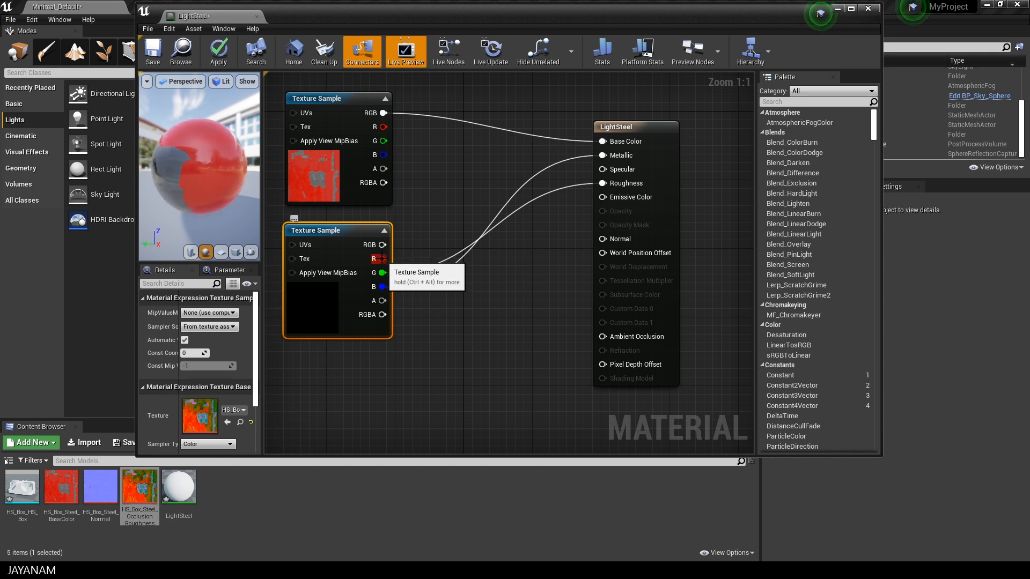
drag(383, 259, 613, 337)
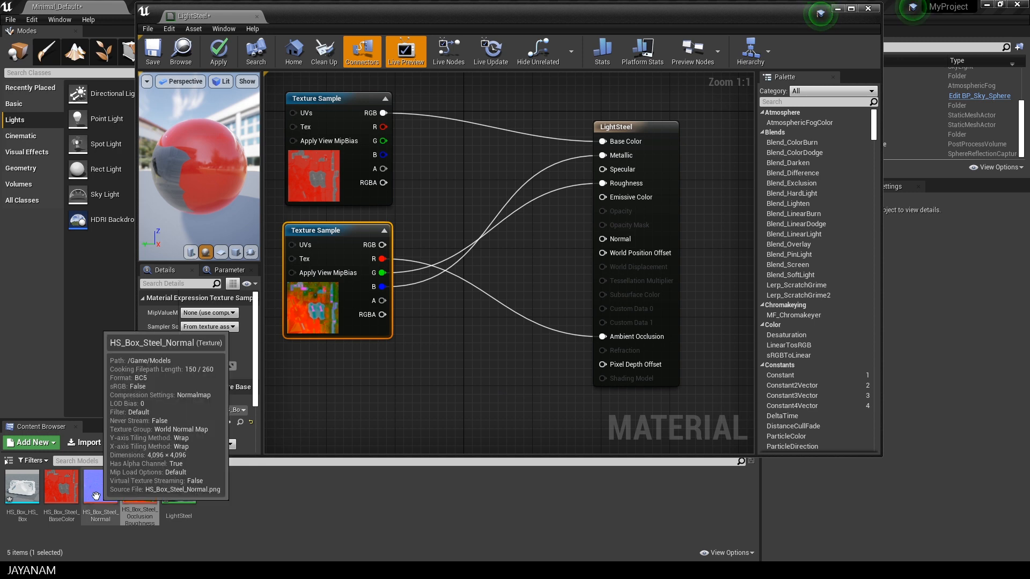
Add the HS_Box_Steel_Normal texture below the other samples and connect its RGB output to Normal.
drag(101, 487, 304, 373)
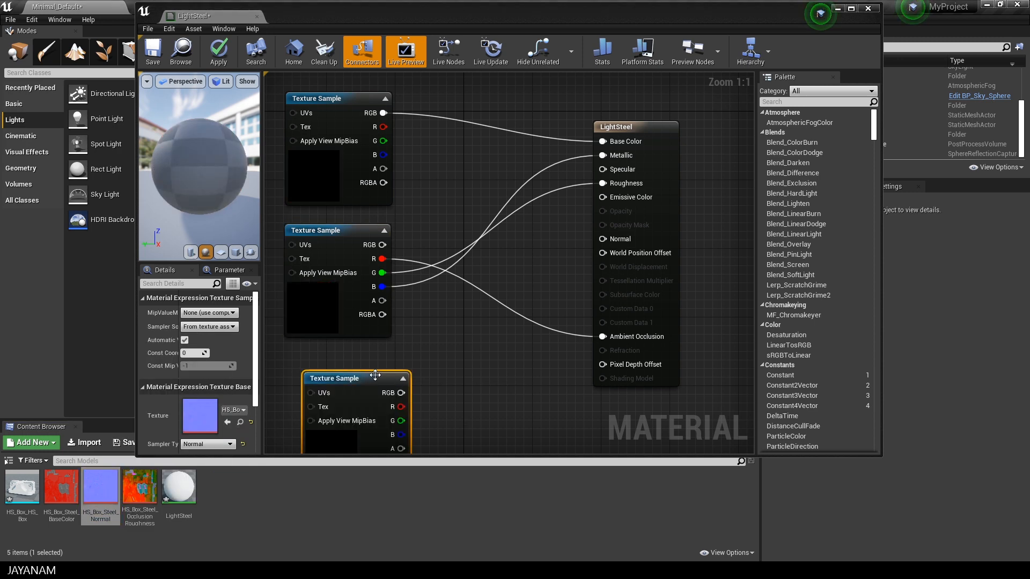
drag(376, 378, 604, 240)
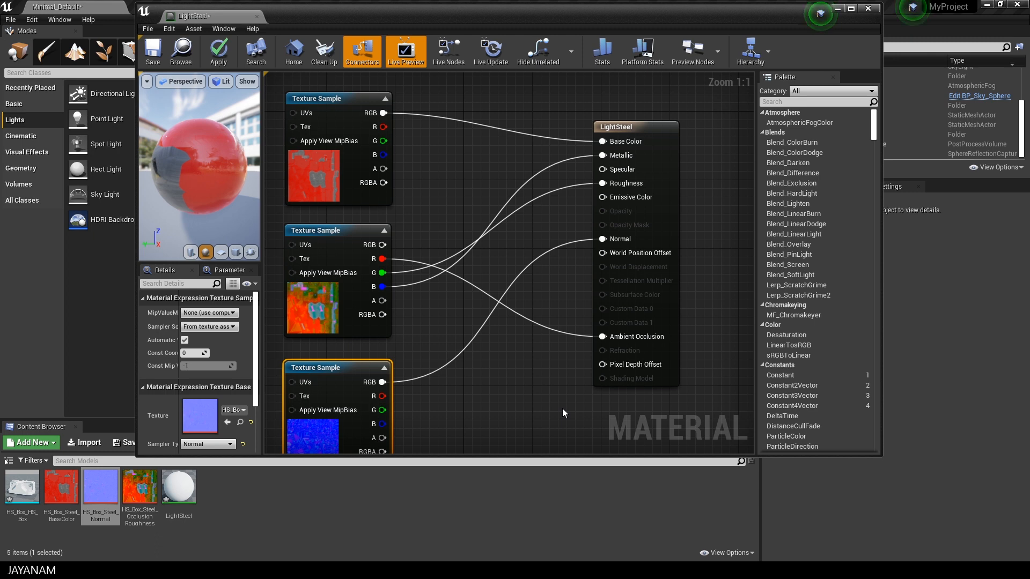
Apply and save the changes to the LightSteel material and close its editor.
click(220, 50)
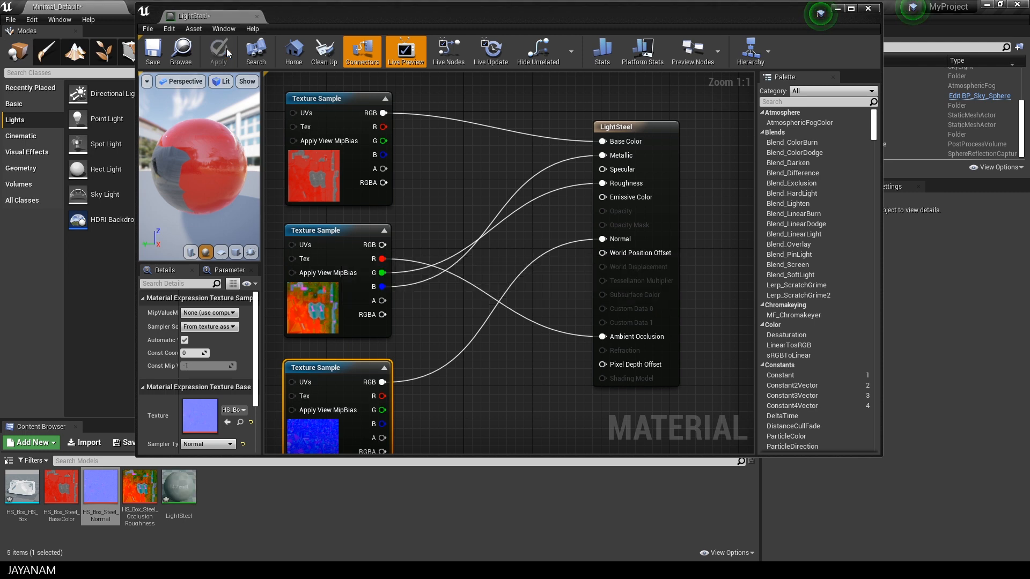
click(159, 54)
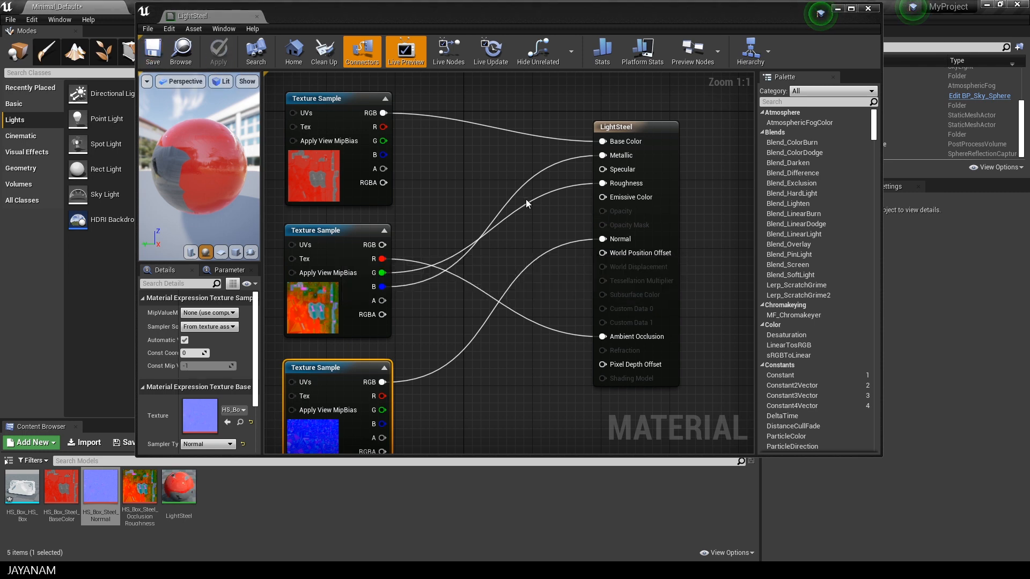
click(870, 8)
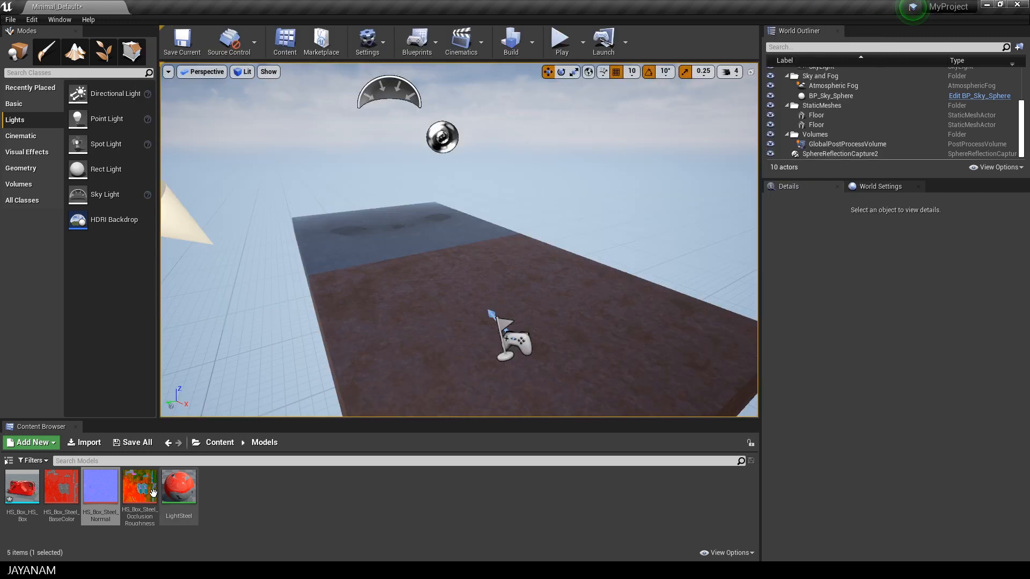
Inspect the HS_Box_HS_Box mesh in its own editor, close it, and place the mesh in the level at about X 90, Y 20, Z 30.
click(16, 492)
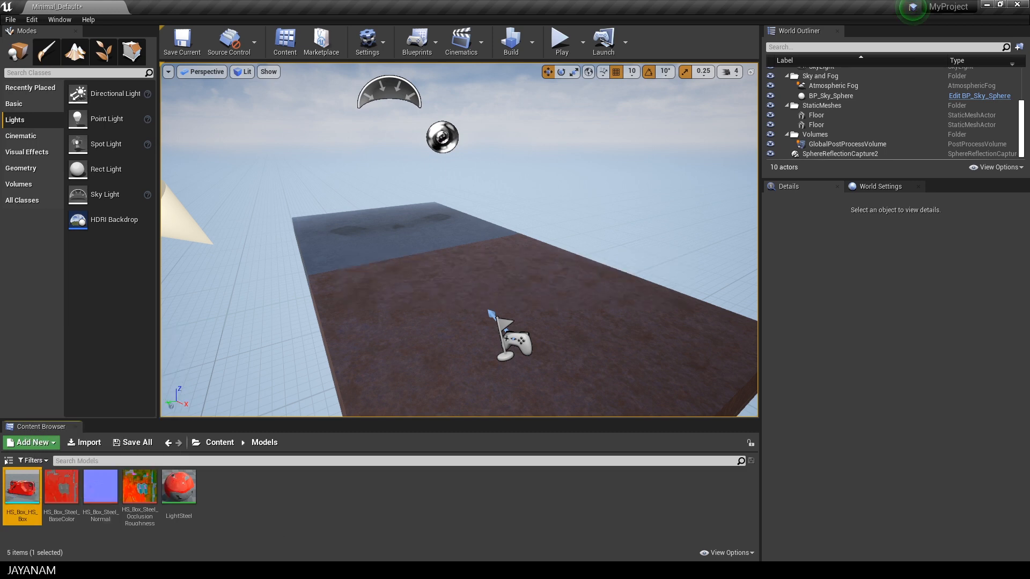
double_click(21, 490)
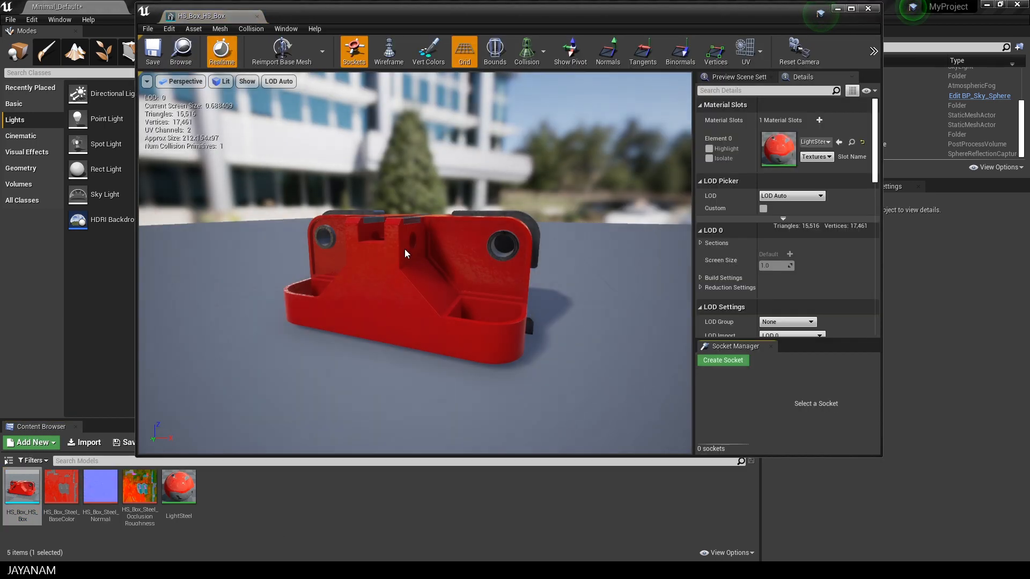
drag(574, 243, 494, 255)
mouse_move(639, 352)
mouse_down()
mouse_move(617, 349)
mouse_move(639, 352)
mouse_up()
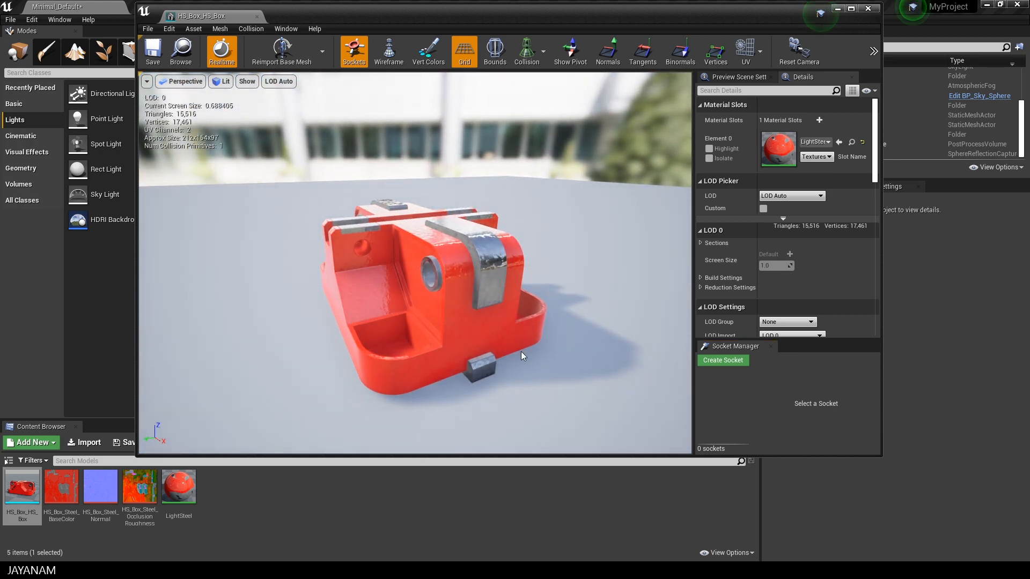
click(863, 10)
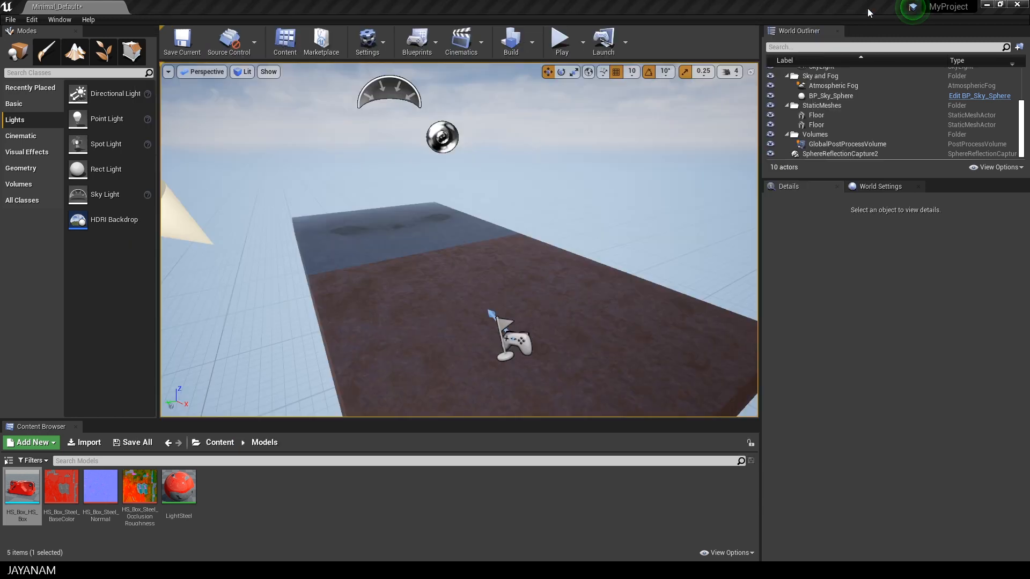
drag(22, 486, 449, 271)
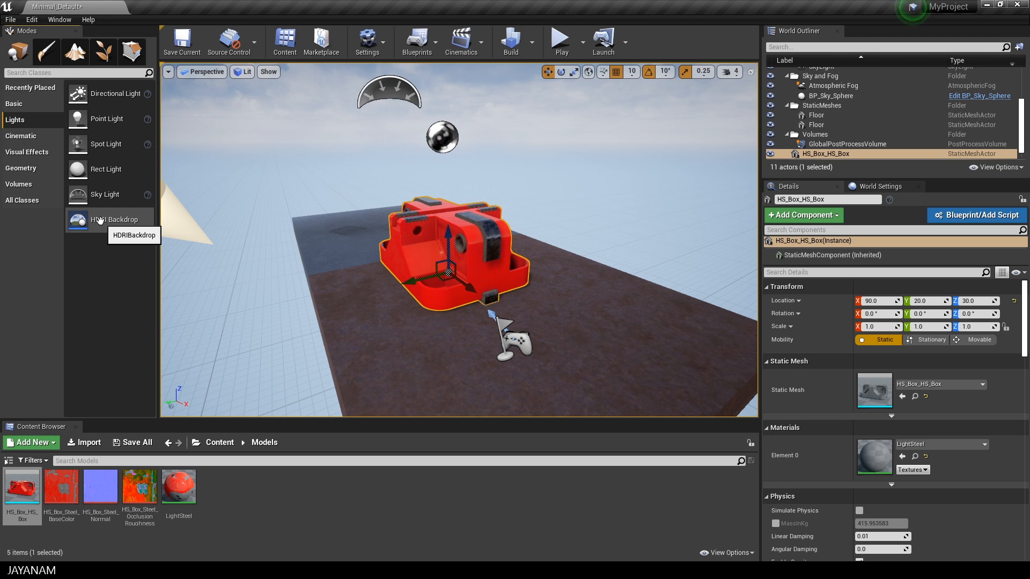
Search the project's plugins for "hdri" and check whether the HDRIBackdrop plugin is enabled.
click(31, 20)
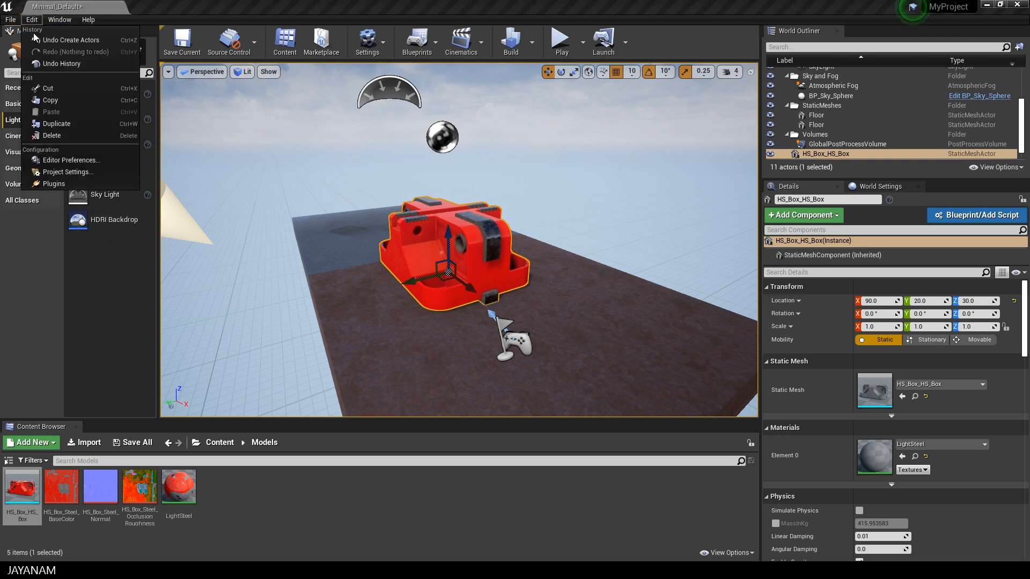
click(55, 183)
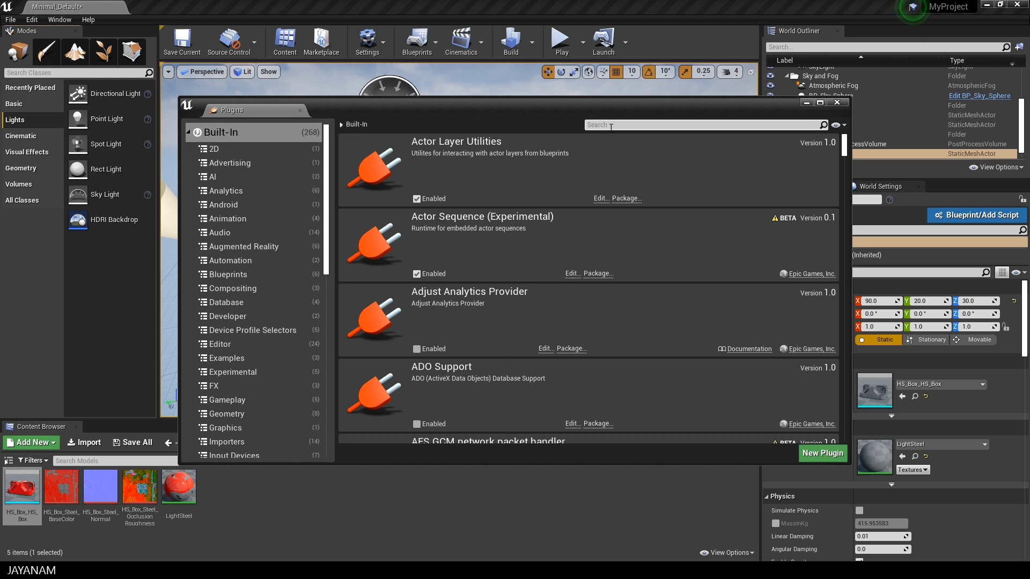
text(hdri)
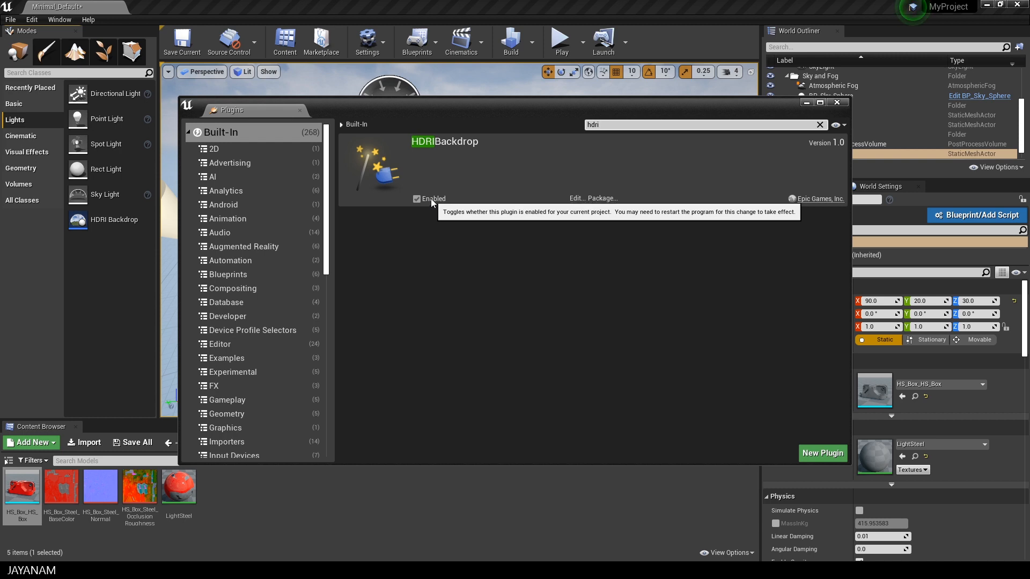
click(837, 102)
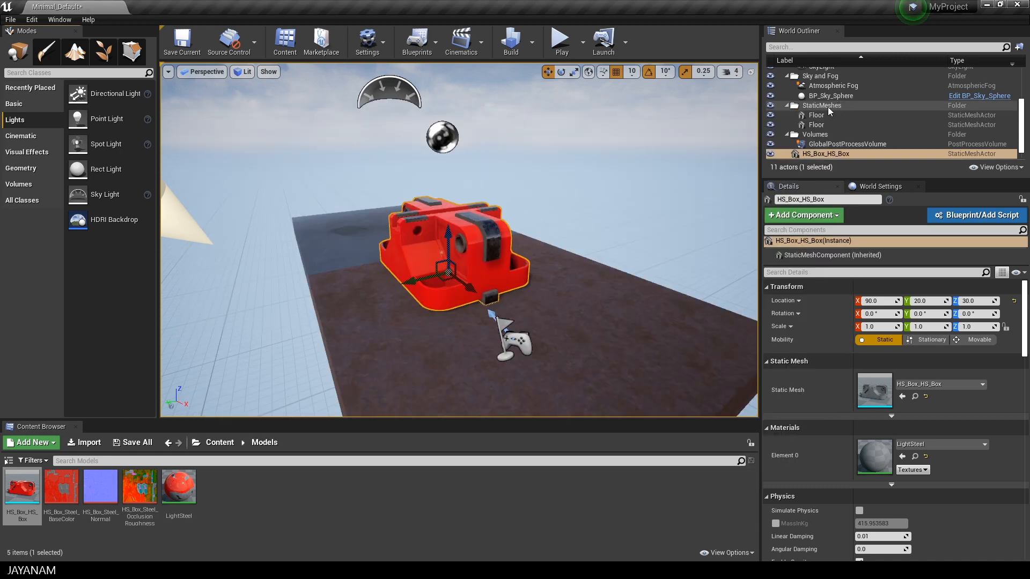
Add an HDRI Backdrop light to the level in front of the box, at about X 180, Y 100, Z 20.
drag(80, 220, 225, 256)
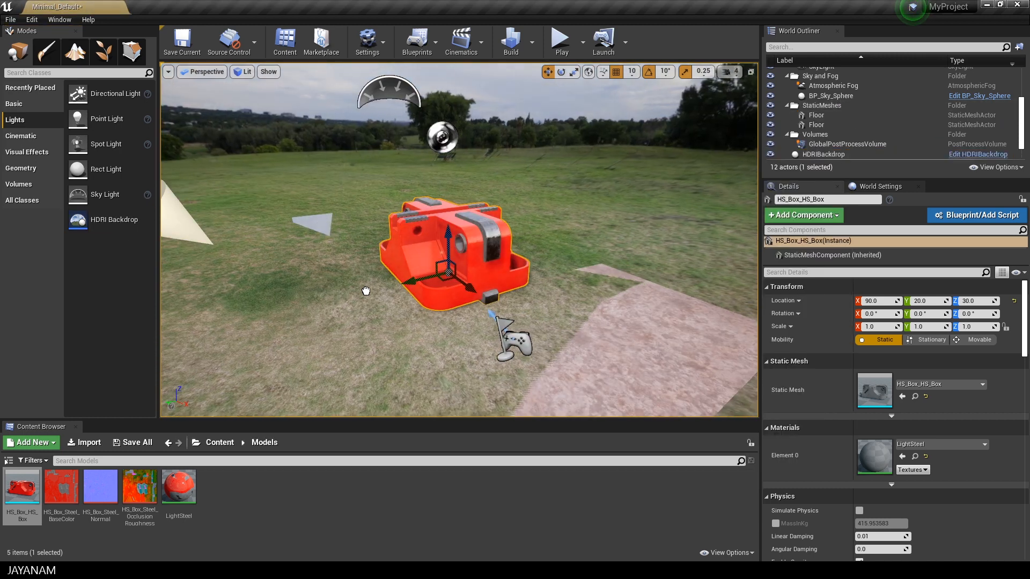
drag(406, 296, 425, 316)
drag(422, 280, 423, 285)
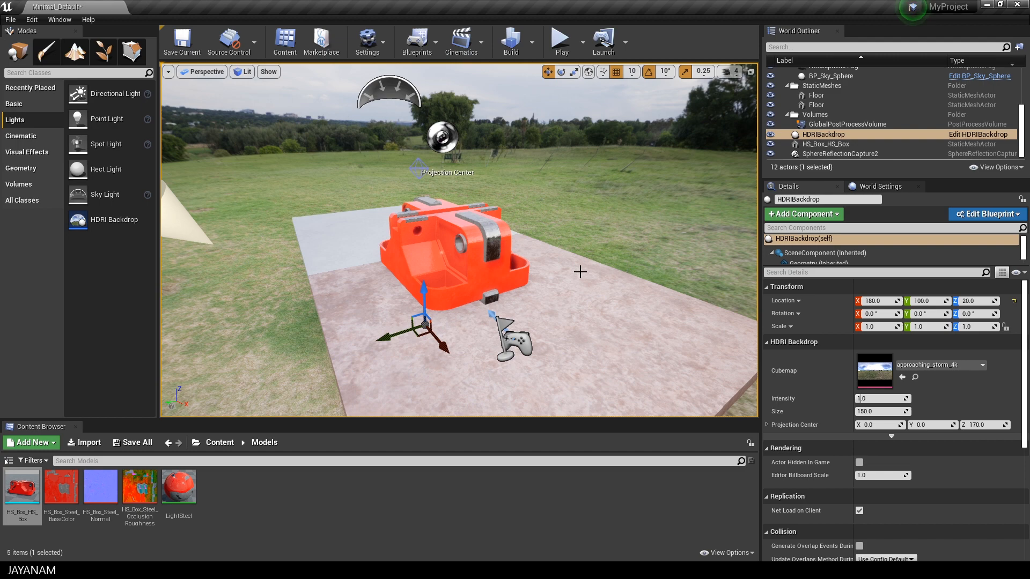
Select the box in the level and examine its steel and paint surfaces up close under the HDRI lighting.
scroll(634, 259, up, 3)
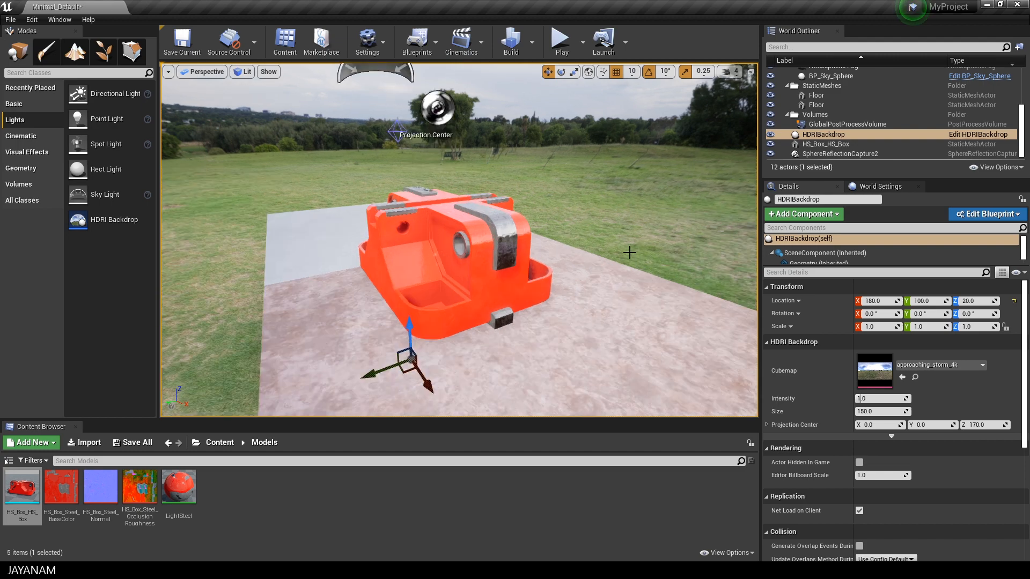
click(490, 240)
scroll(605, 240, up, 3)
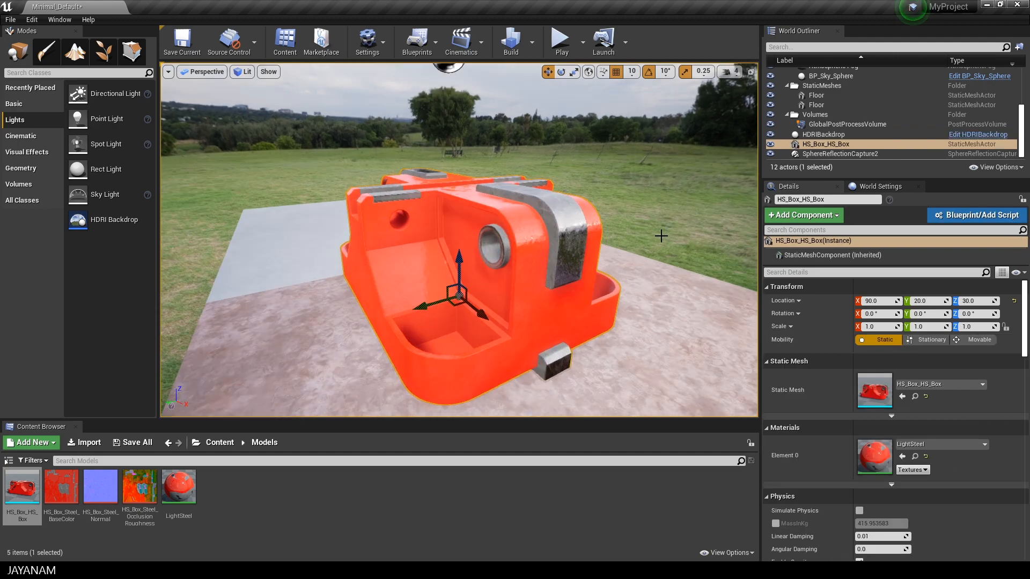
mouse_move(680, 235)
alt+mouse_down()
mouse_move(528, 242)
mouse_move(679, 234)
alt+mouse_up()
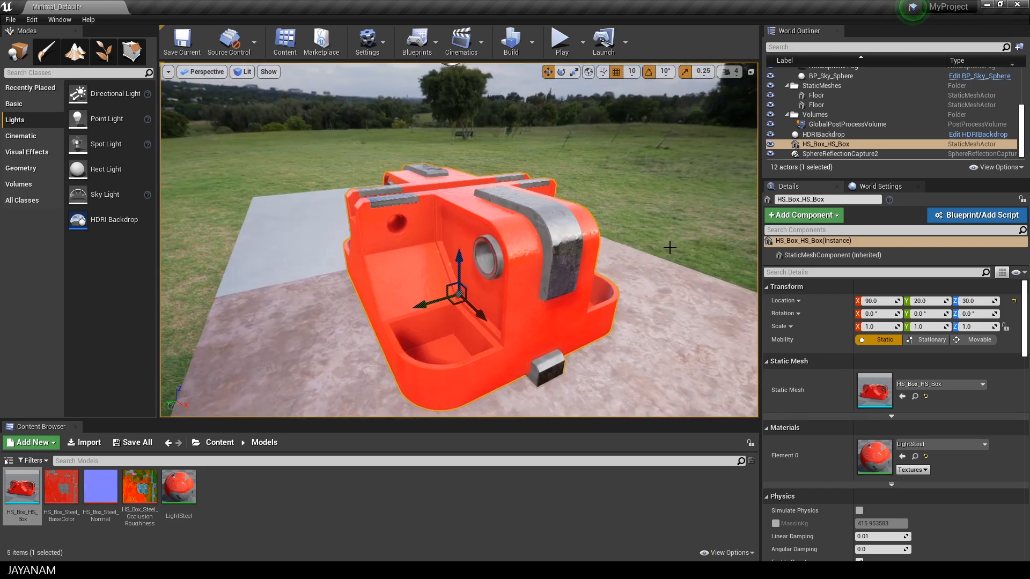
scroll(668, 246, down, 3)
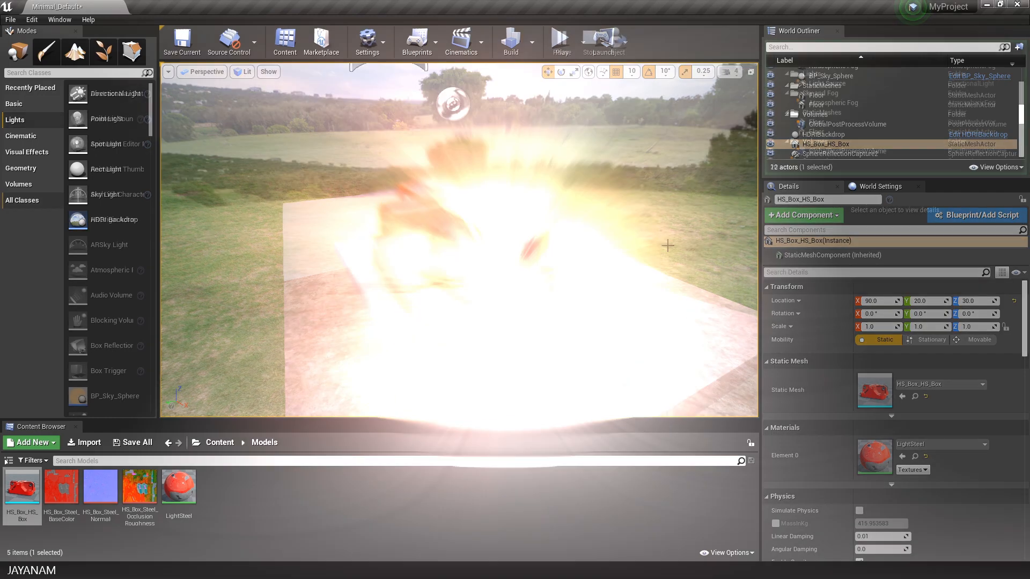
Play the level and move around the box to examine its material from different sides and distances.
key(w)
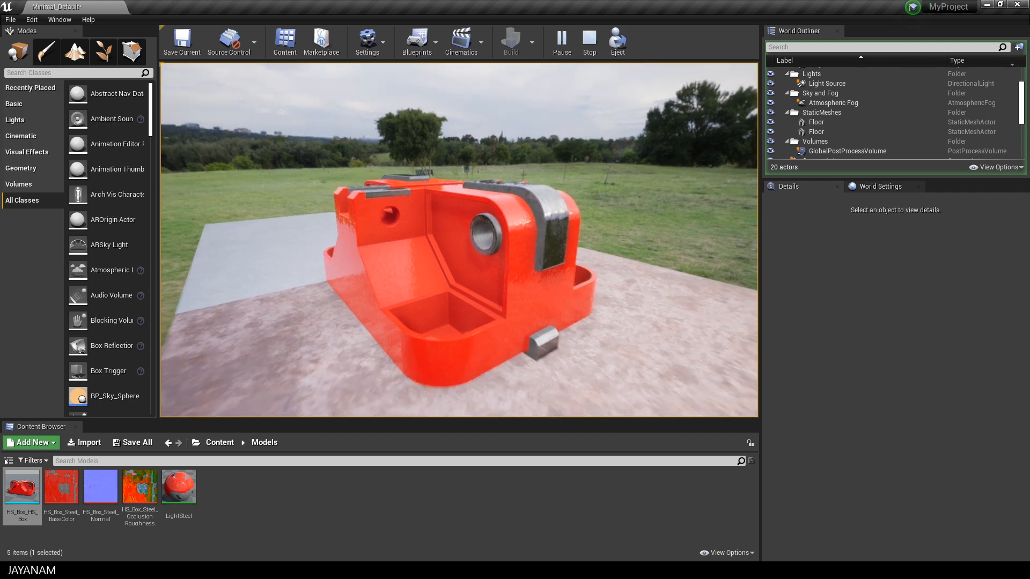
key(s)
key(w)
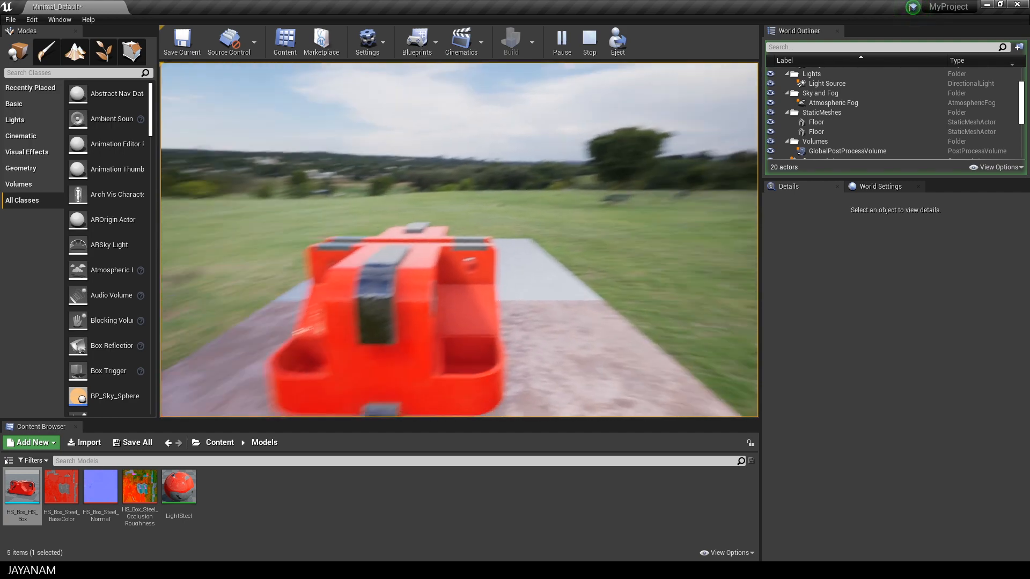
key(w)
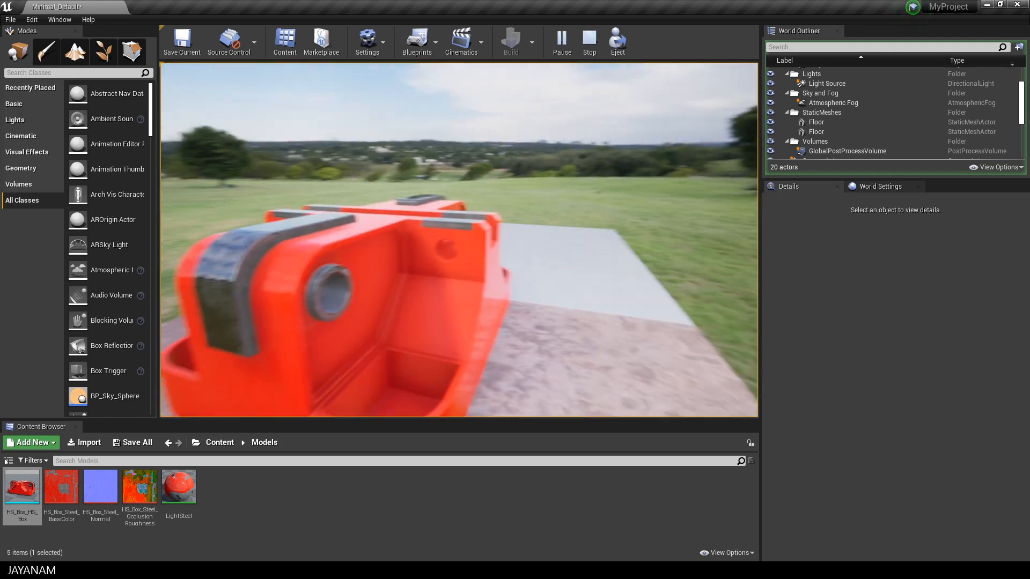
key(s)
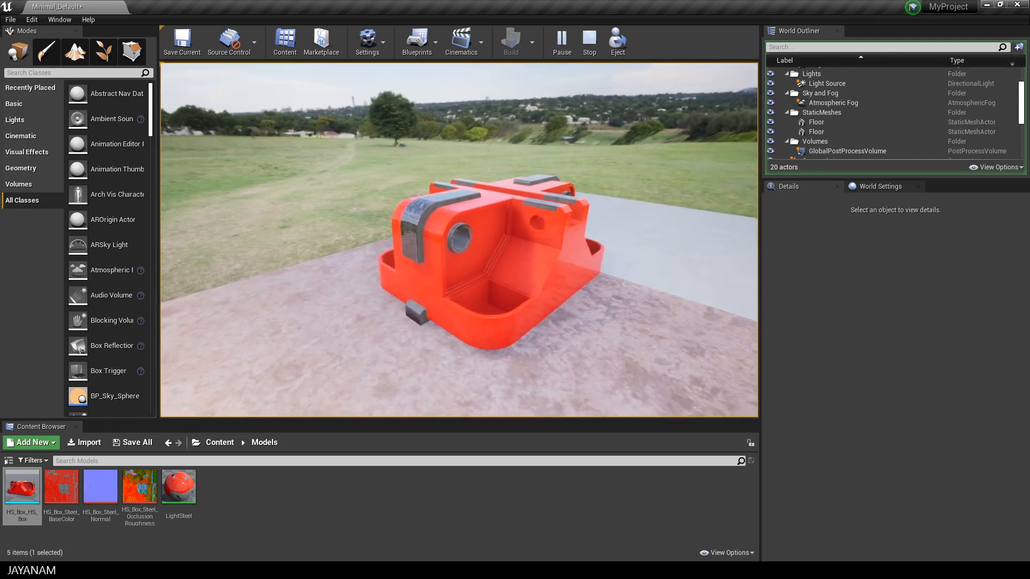